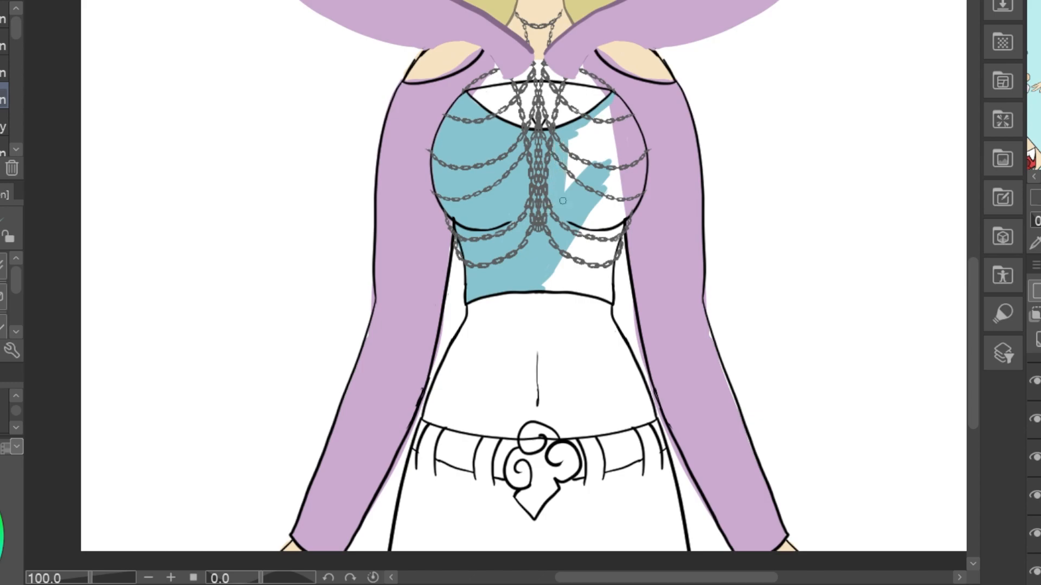
Colour the crop top teal and fill the skin in its neckline opening with beige
mouse_move(566, 138)
left_mouse_down()
mouse_move(584, 157)
mouse_move(587, 130)
left_mouse_up()
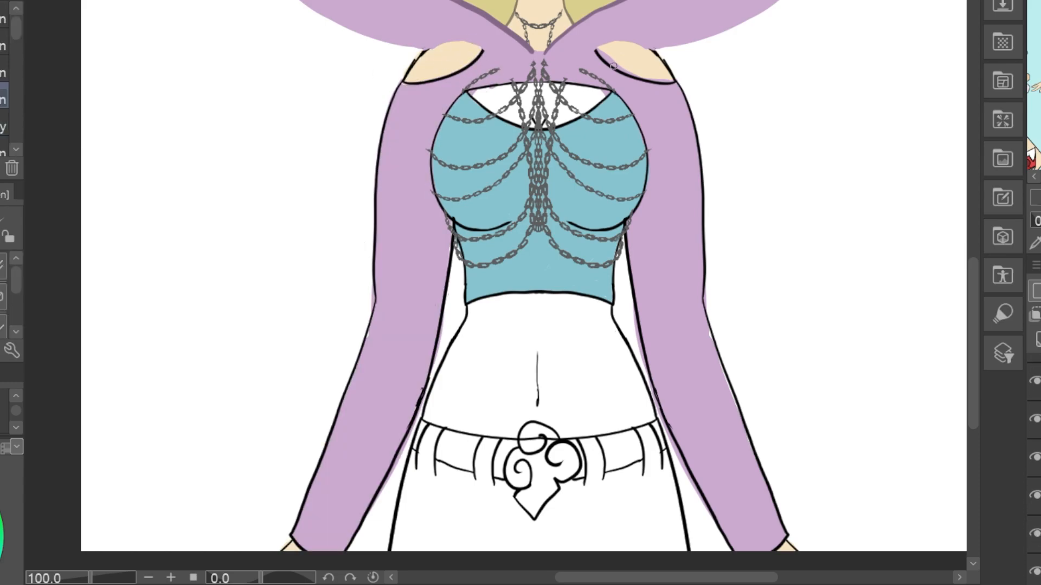
left_click_drag(473, 92, 533, 87)
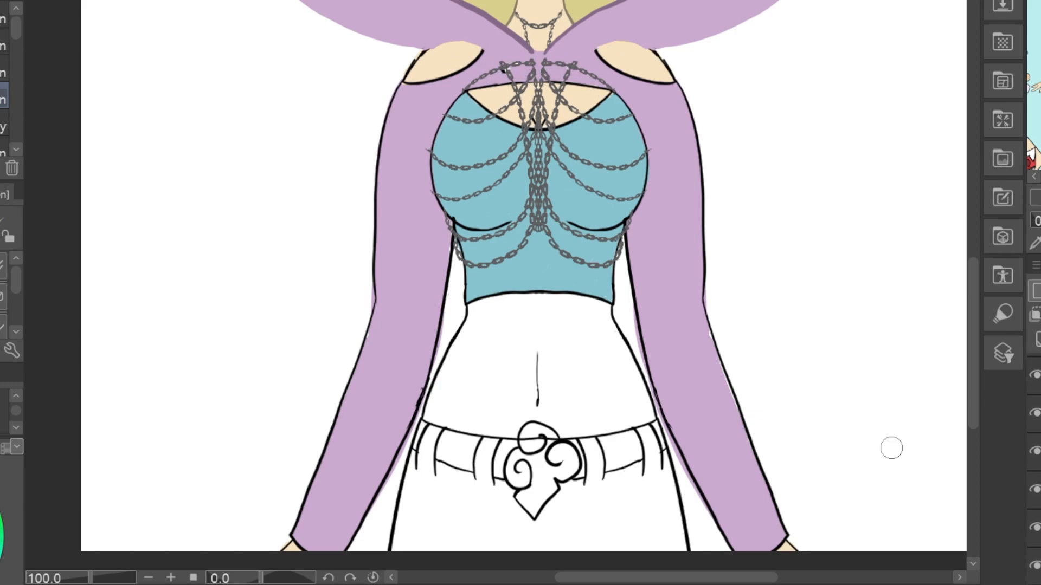
scroll(523, 293, "down", 3)
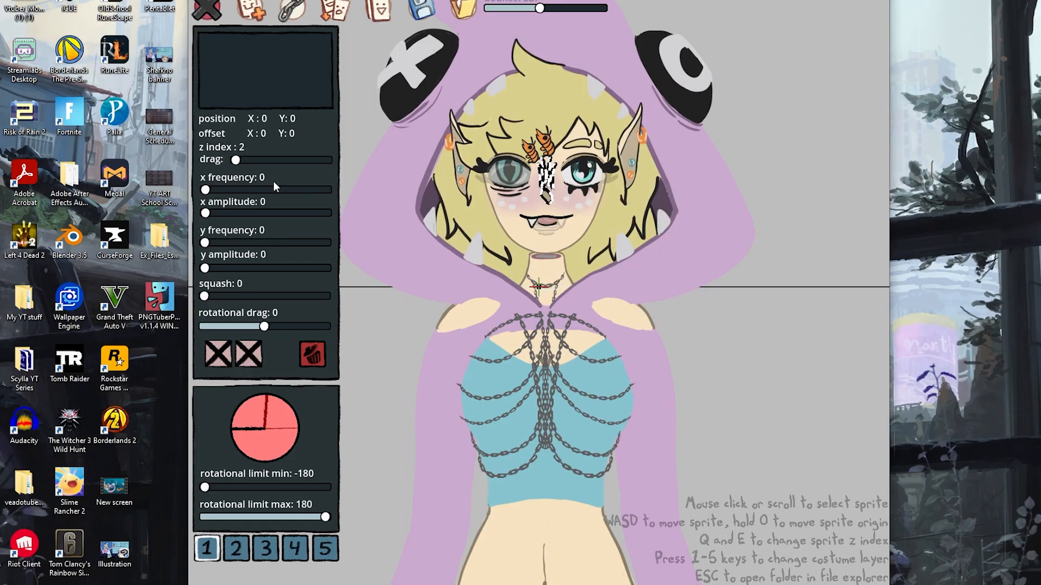
Switch to PNGTuber Plus and give the nose sprite a y frequency of 0.006 and y amplitude of 11
left_click_drag(205, 243, 212, 243)
left_click_drag(205, 268, 210, 268)
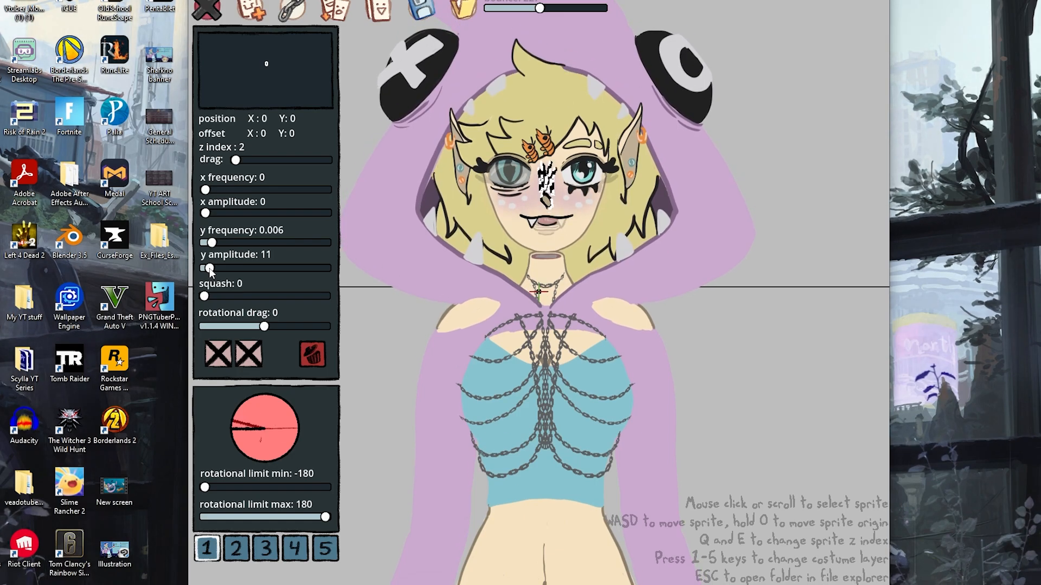
Add vertical movement to the open eye and mouth sprites through their y frequency and y amplitude
left_click(587, 146)
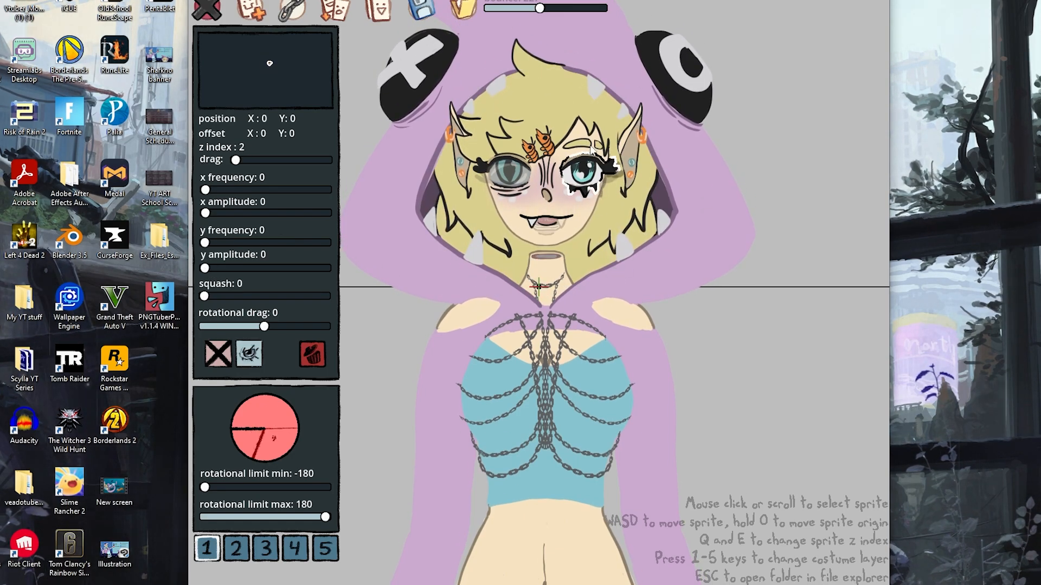
mouse_move(205, 242)
left_mouse_down()
mouse_move(212, 276)
mouse_move(211, 244)
left_mouse_up()
left_click(588, 173)
left_click(546, 219)
left_click_drag(205, 268, 212, 243)
left_click(508, 176)
mouse_move(205, 268)
left_mouse_down()
mouse_move(212, 242)
mouse_move(210, 271)
left_mouse_up()
Set the top hair piece's y frequency to 0.006 and y amplitude to 12, leaving its squash at 0
left_click(632, 147)
scroll(532, 65, "down", 6)
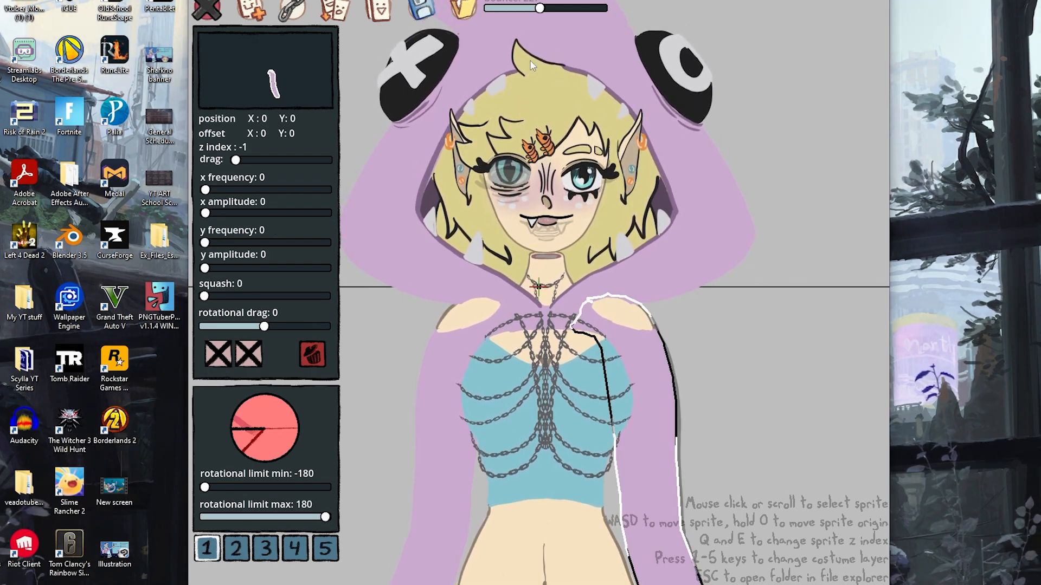
scroll(533, 65, "down", 4)
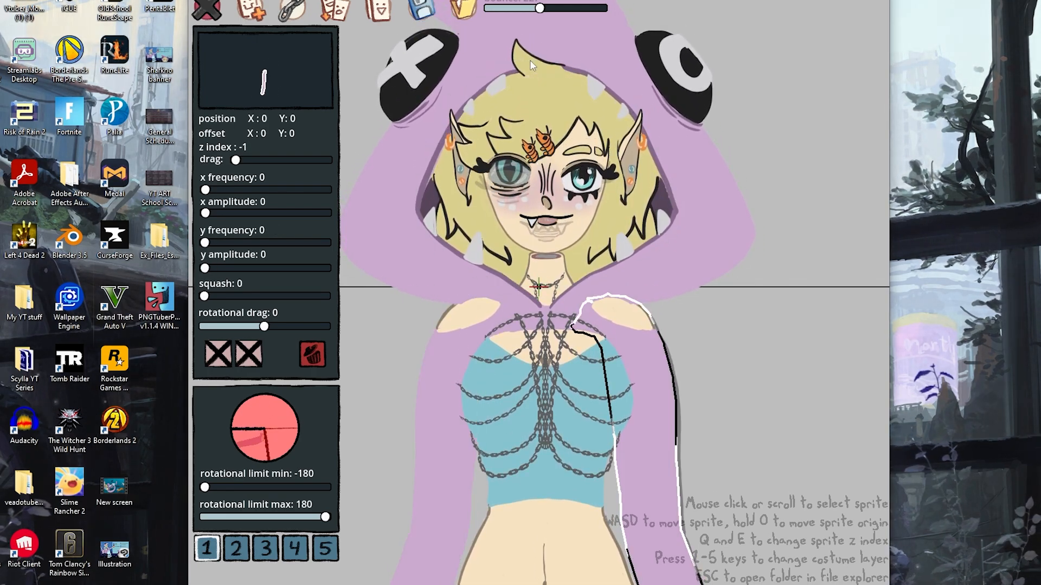
left_click_drag(210, 267, 237, 298)
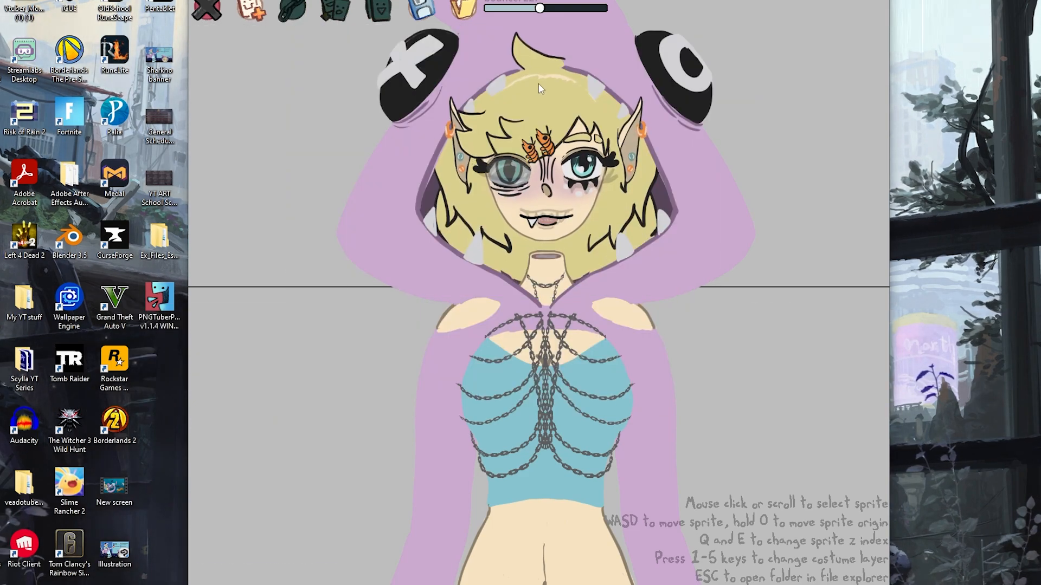
scroll(543, 124, "down", 5)
scroll(542, 122, "down", 4)
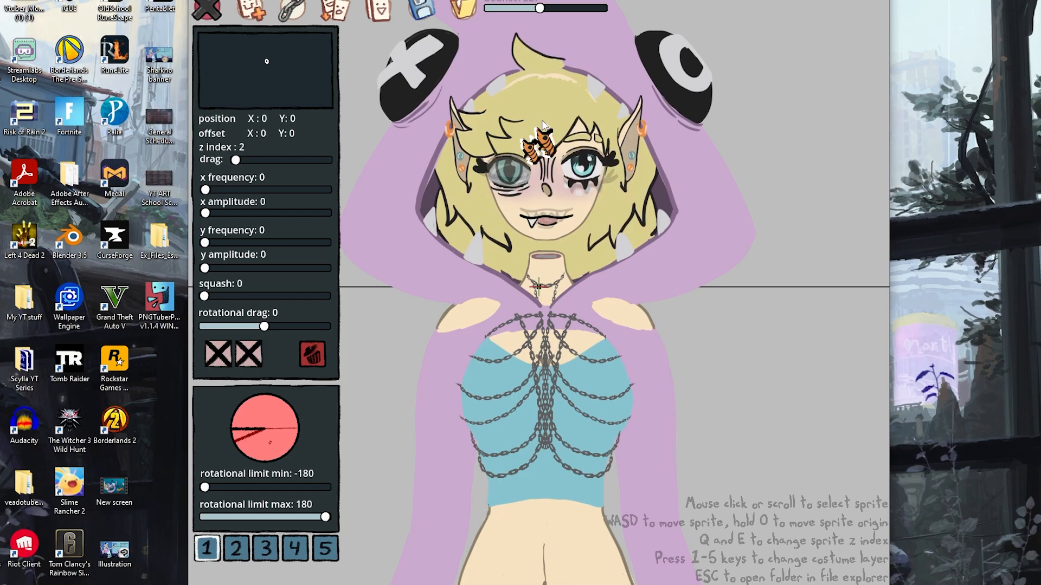
left_click_drag(225, 297, 202, 297)
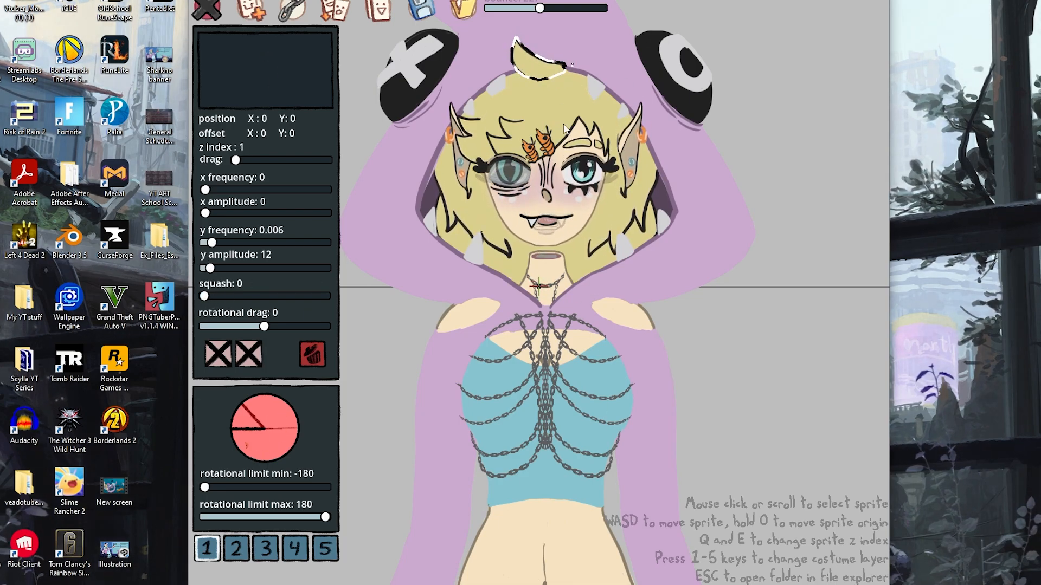
Give the teal open eye and the front bangs a y frequency of 0.006 and y amplitude of 12
scroll(542, 134, "down", 1)
left_click_drag(205, 243, 212, 243)
left_click_drag(205, 268, 213, 268)
scroll(558, 122, "down", 2)
scroll(558, 123, "down", 6)
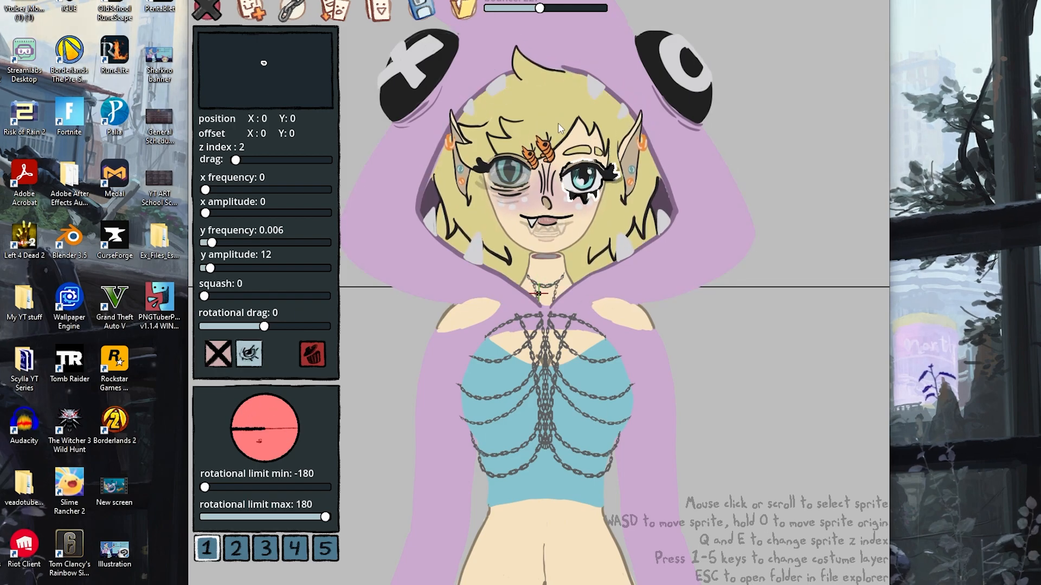
left_click_drag(205, 242, 211, 242)
left_click_drag(205, 268, 210, 268)
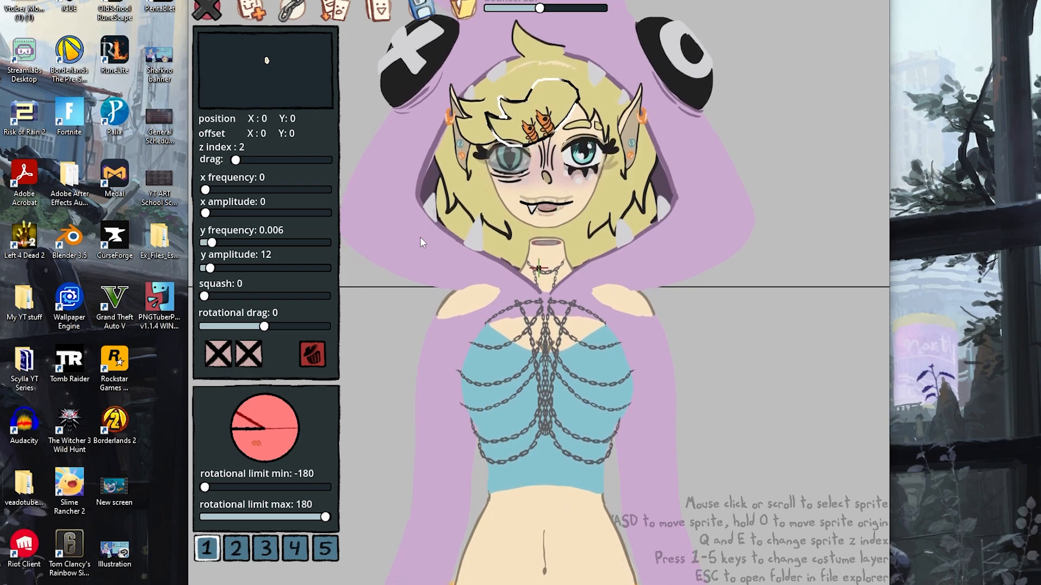
Apply y frequency 0.006 and y amplitude 12 to the head and remaining bangs sprites
scroll(421, 239, "down", 1)
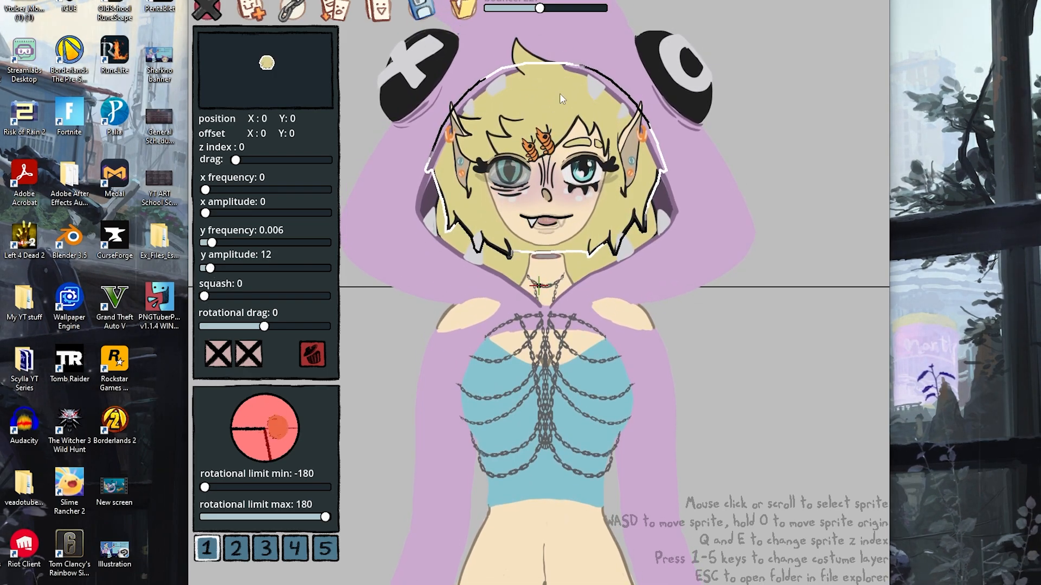
left_click(537, 56)
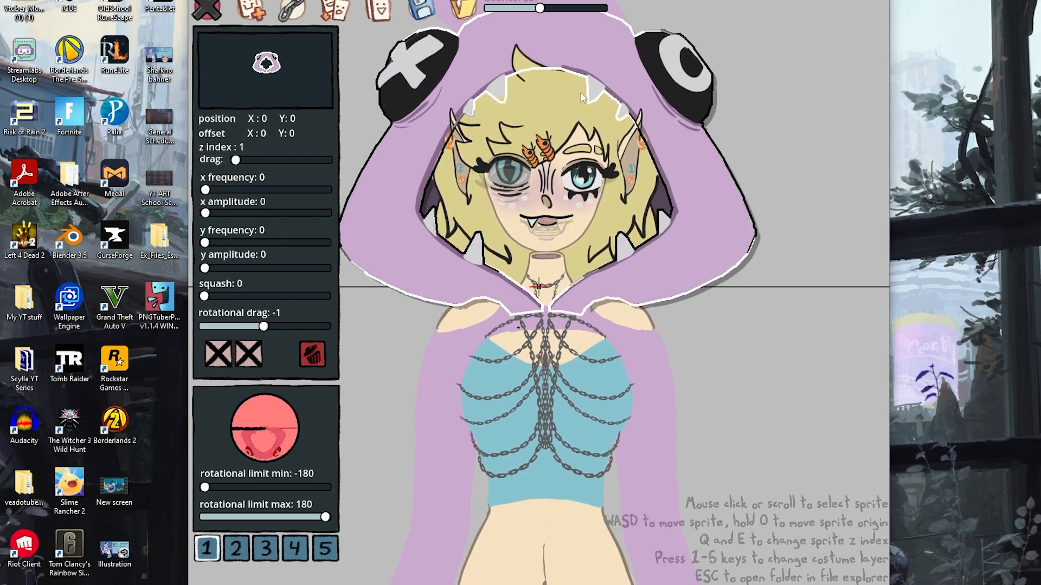
left_click(759, 132)
left_click(550, 224)
scroll(550, 225, "down", 2)
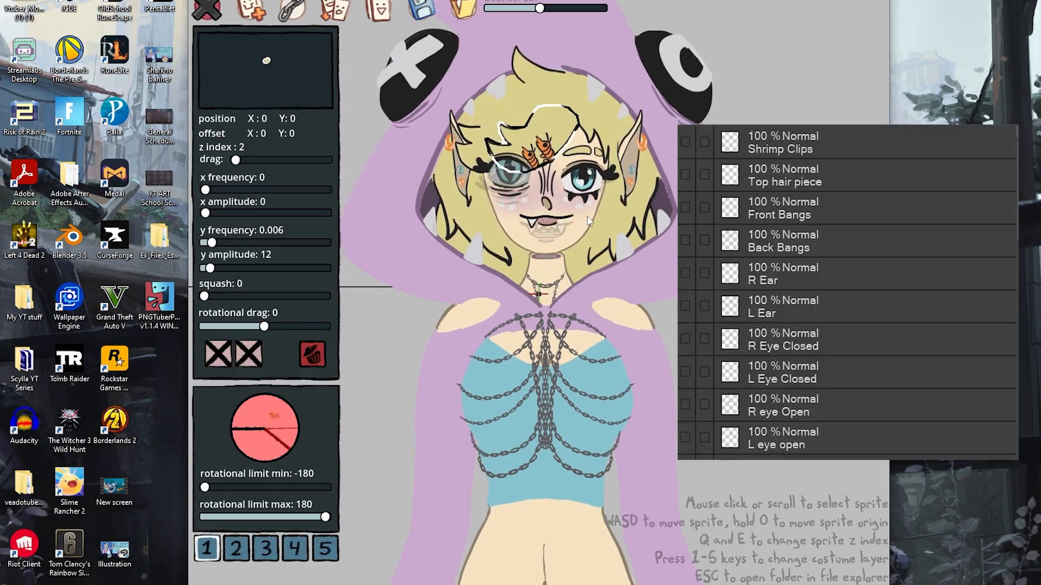
left_click_drag(205, 243, 212, 243)
left_click_drag(204, 269, 211, 243)
Adjust the motion settings of the teal and grey eye sprites
left_click(786, 217)
left_click(460, 311)
left_click(584, 173)
left_click_drag(204, 268, 207, 297)
left_click(510, 173)
left_click(772, 231)
Go through the shoulder, chest and neck sprites and set the neck's squash to 0.7
left_click(488, 315)
left_click(477, 317)
left_click(610, 317)
left_click(773, 349)
left_click(532, 380)
left_click(837, 296)
left_click(540, 334)
left_click(825, 364)
left_click(545, 293)
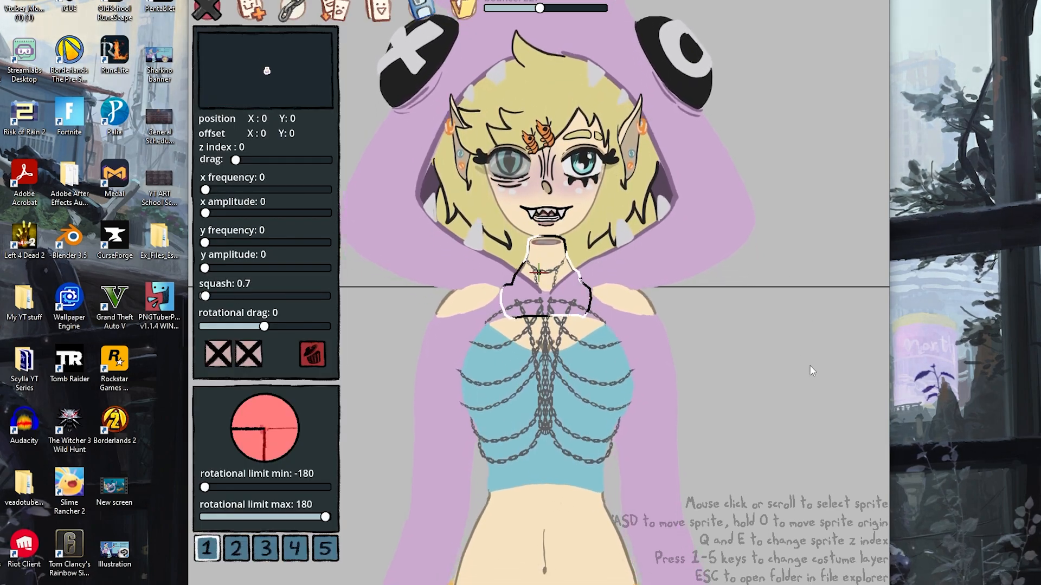
left_click(778, 353)
Change the top hair piece's y frequency to 0.001 and y amplitude to 14
left_click(601, 169)
scroll(601, 169, "down", 3)
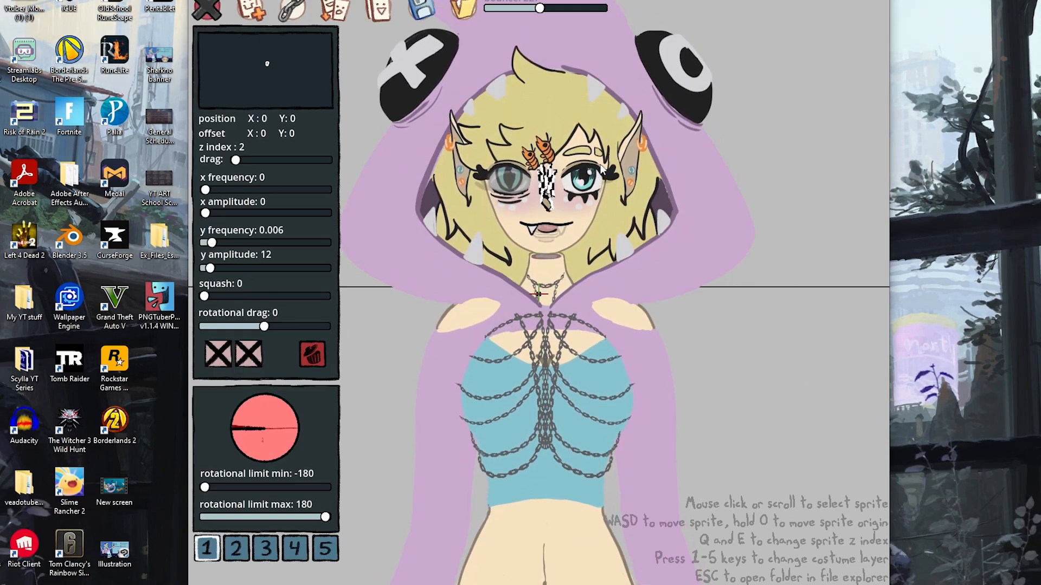
left_click_drag(211, 268, 211, 269)
left_click(362, 145)
left_click(545, 106)
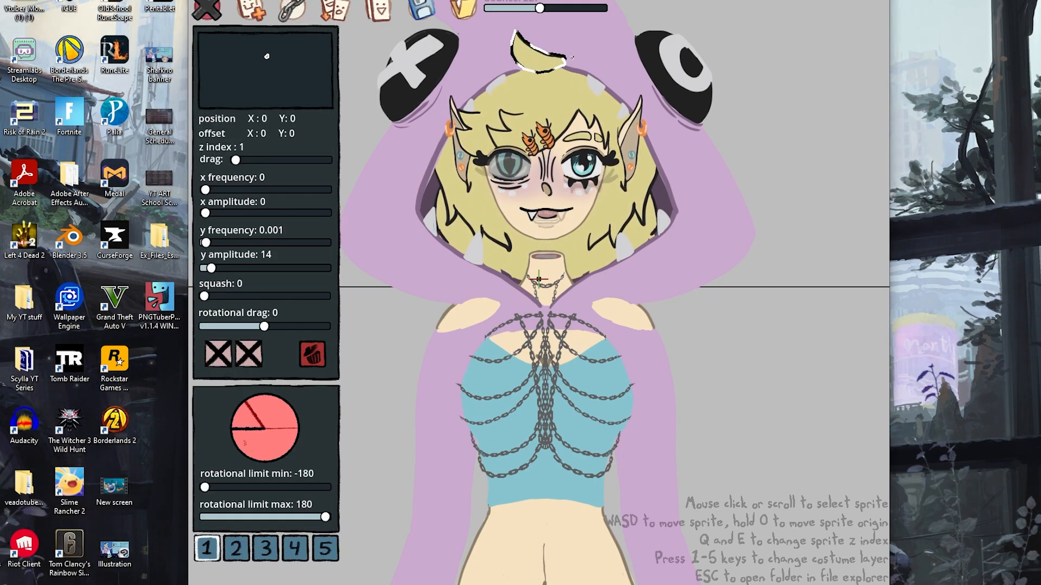
left_click(815, 151)
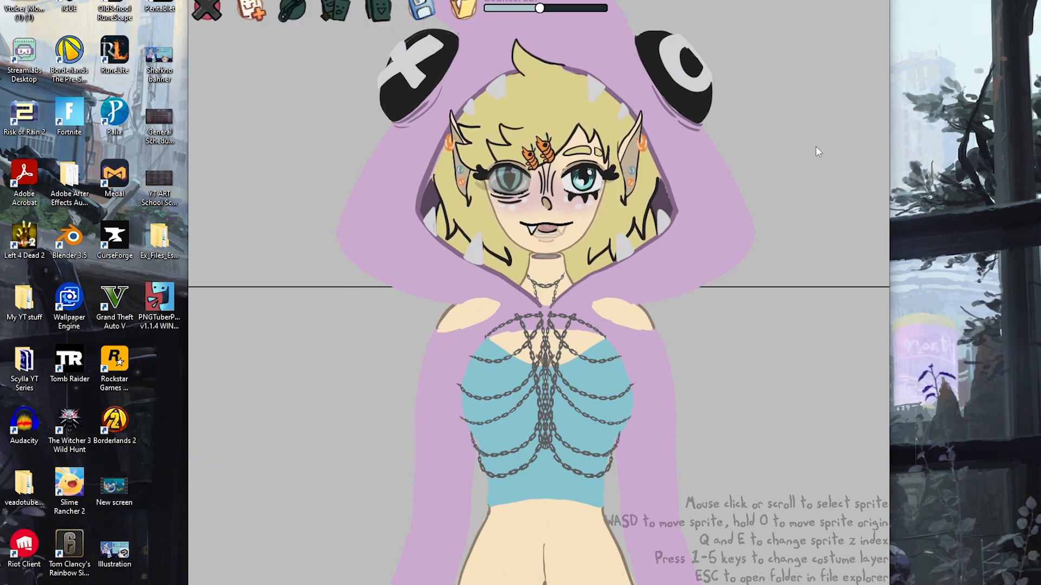
Set the top hair piece's y amplitude to 0 and its squash to 0.5
left_click(544, 72)
mouse_move(211, 268)
left_mouse_down()
mouse_move(213, 297)
mouse_move(211, 269)
left_mouse_up()
left_click(810, 156)
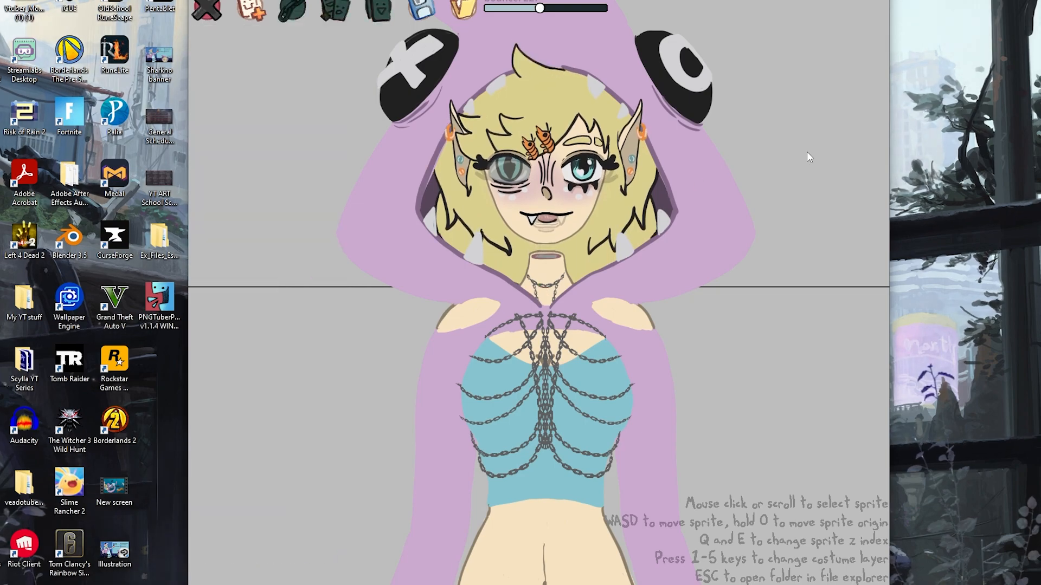
scroll(799, 152, "down", 3)
scroll(795, 148, "down", 5)
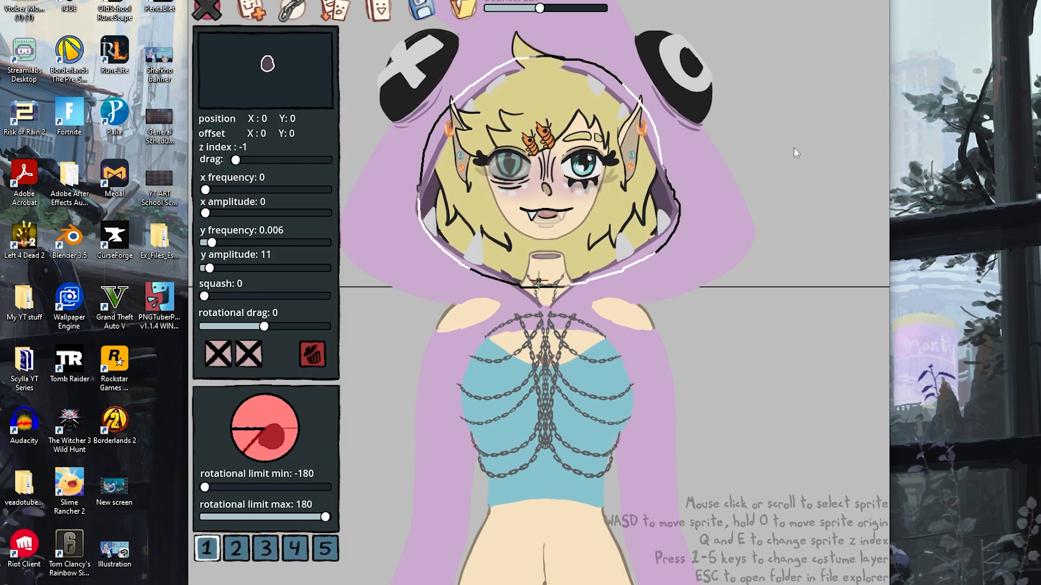
left_click_drag(209, 297, 203, 268)
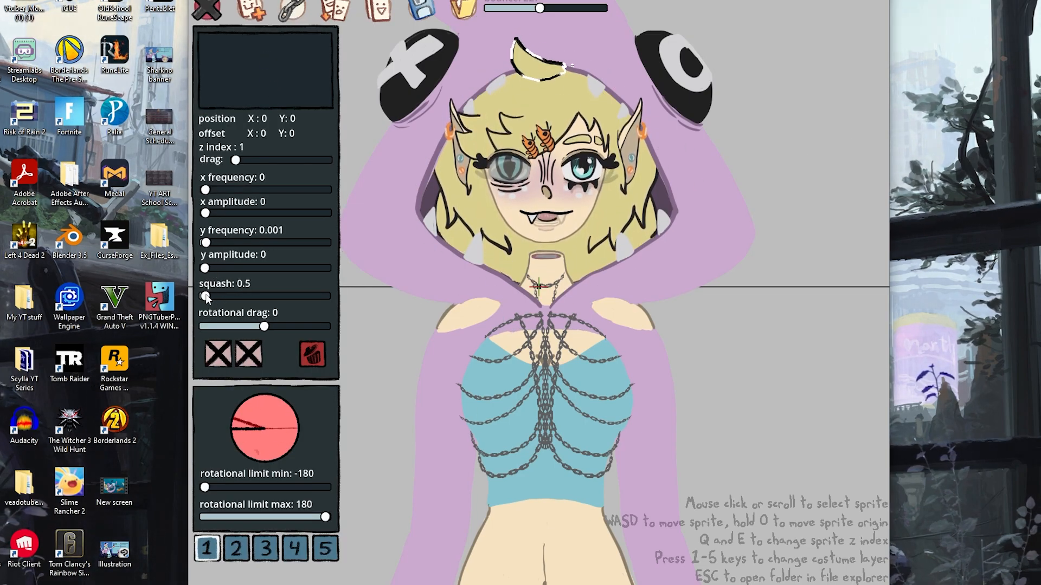
left_click(786, 159)
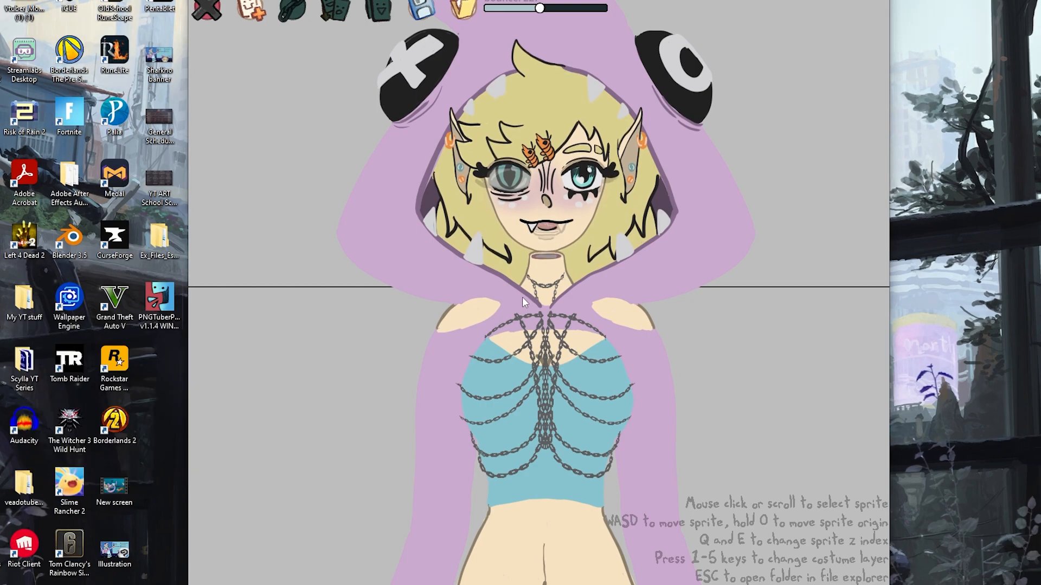
Try to save the avatar as a .save file in the user directory
left_click(425, 10)
left_click(361, 284)
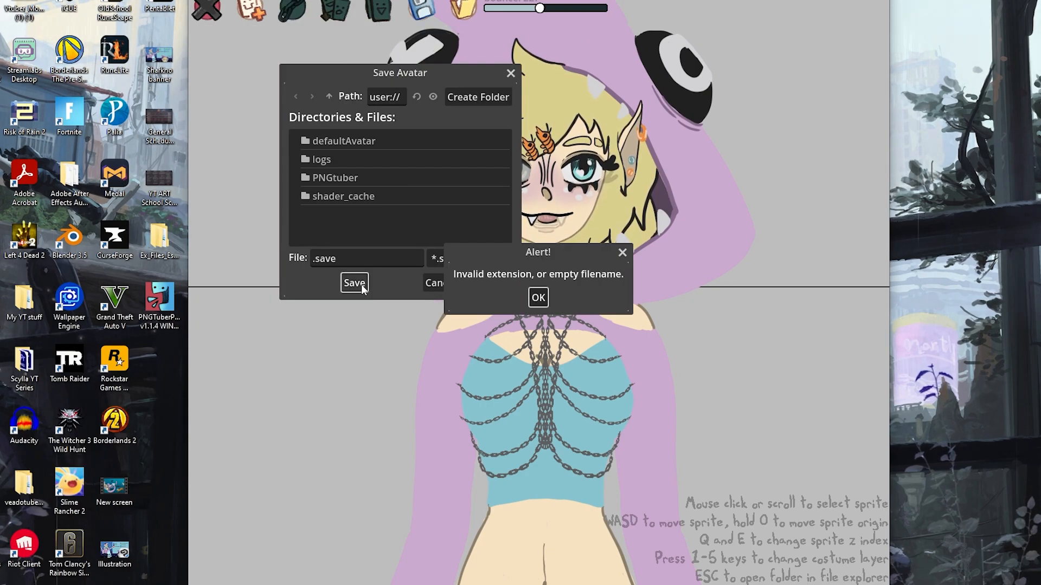
left_click(538, 297)
left_click(355, 286)
Increase the avatar's bounce force
left_click_drag(539, 8, 570, 11)
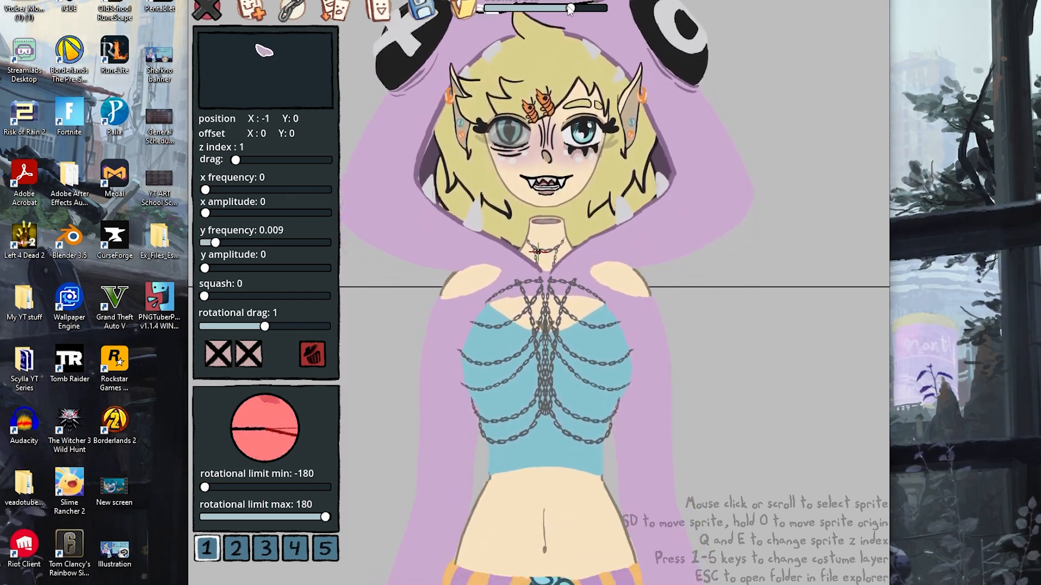
scroll(368, 314, "down", 4)
scroll(367, 310, "down", 1)
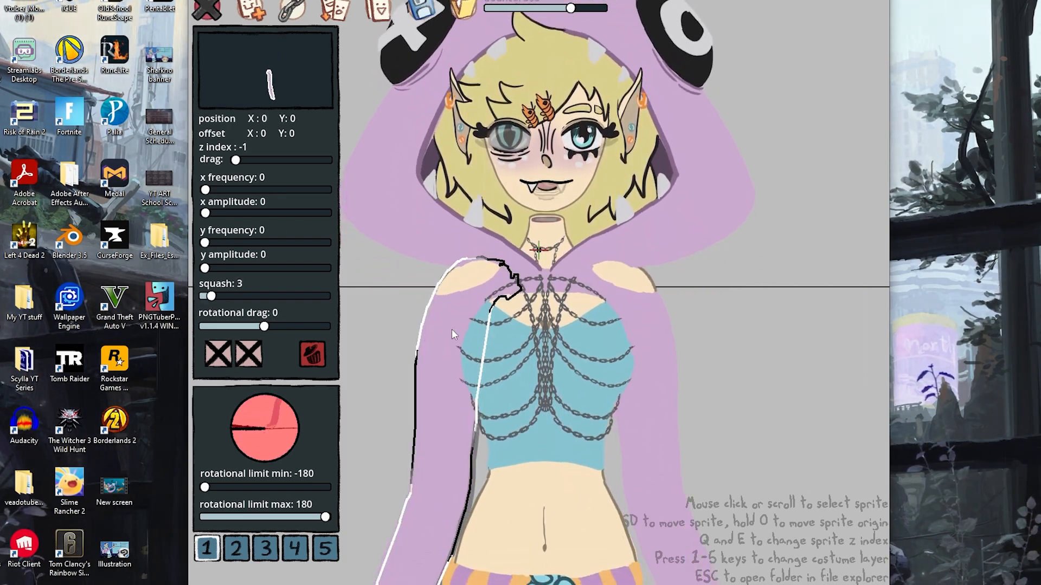
Try out different rotational drag and minimum rotational limit values on a body sprite
left_click(367, 310)
left_click(513, 486)
left_click(244, 327)
left_click_drag(244, 326, 264, 327)
left_click_drag(205, 487, 286, 487)
left_click_drag(264, 326, 218, 326)
left_click_drag(286, 487, 325, 487)
left_click_drag(218, 326, 265, 327)
Select the hood sprite and increase its drag
left_click(517, 308)
left_click(518, 308)
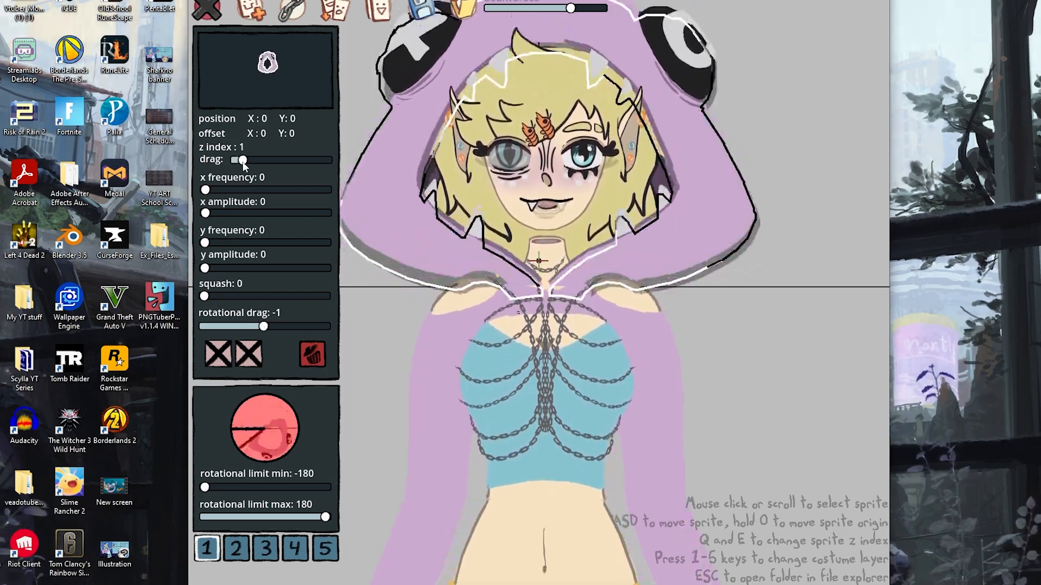